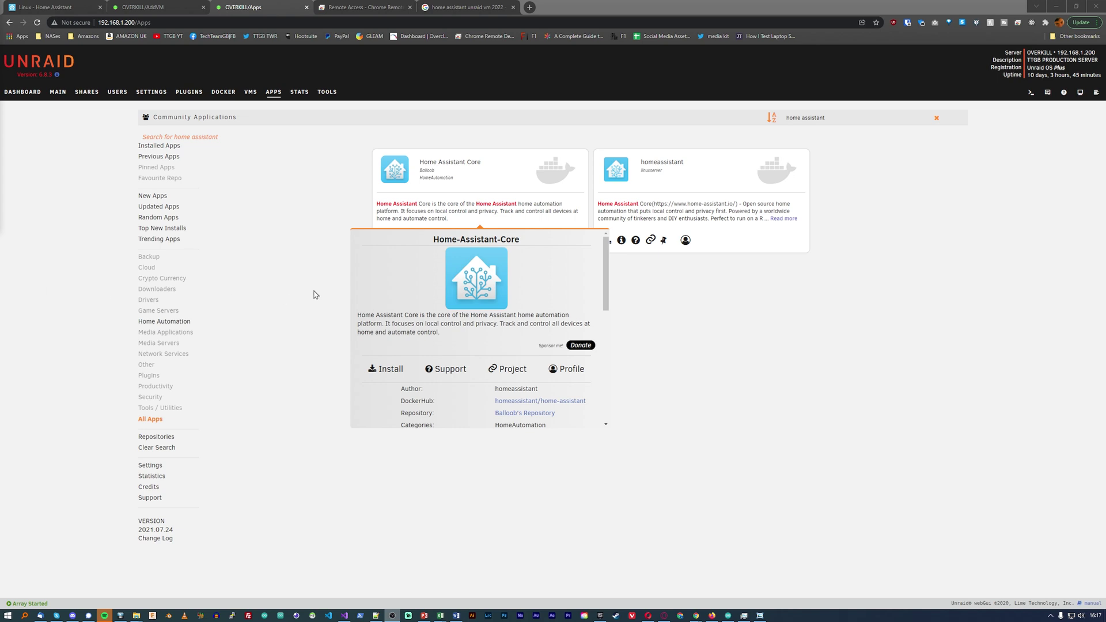
Scroll the Virtual Machines page and start creating a new virtual machine.
{"action": "scroll", "coordinate": [435, 296], "scroll_direction": "down", "scroll_amount": 3}
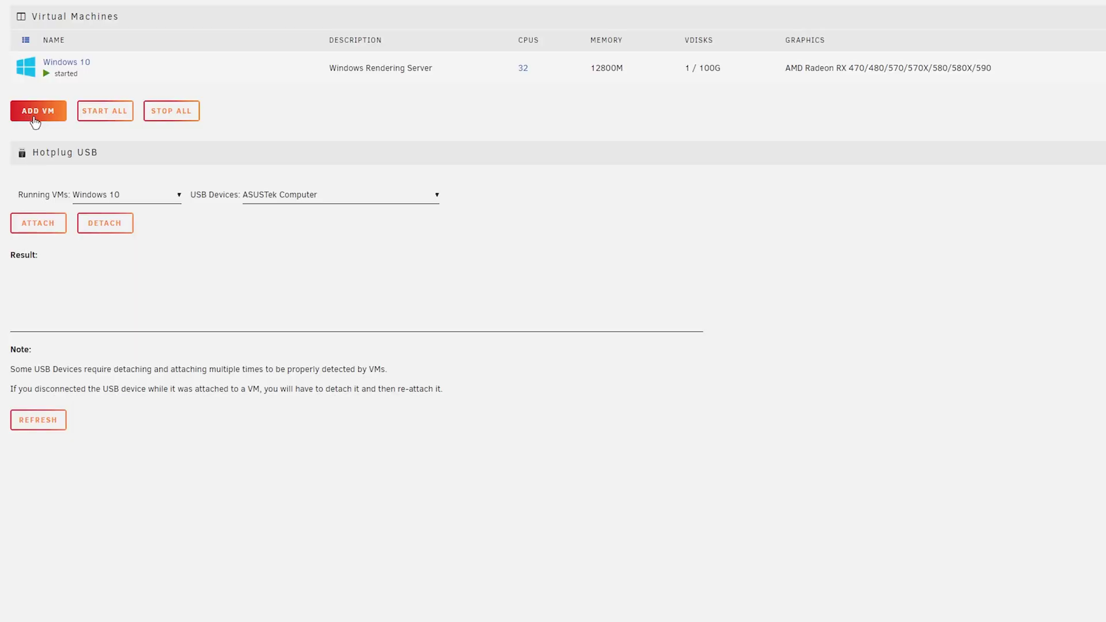
{"action": "left_click", "coordinate": [35, 111]}
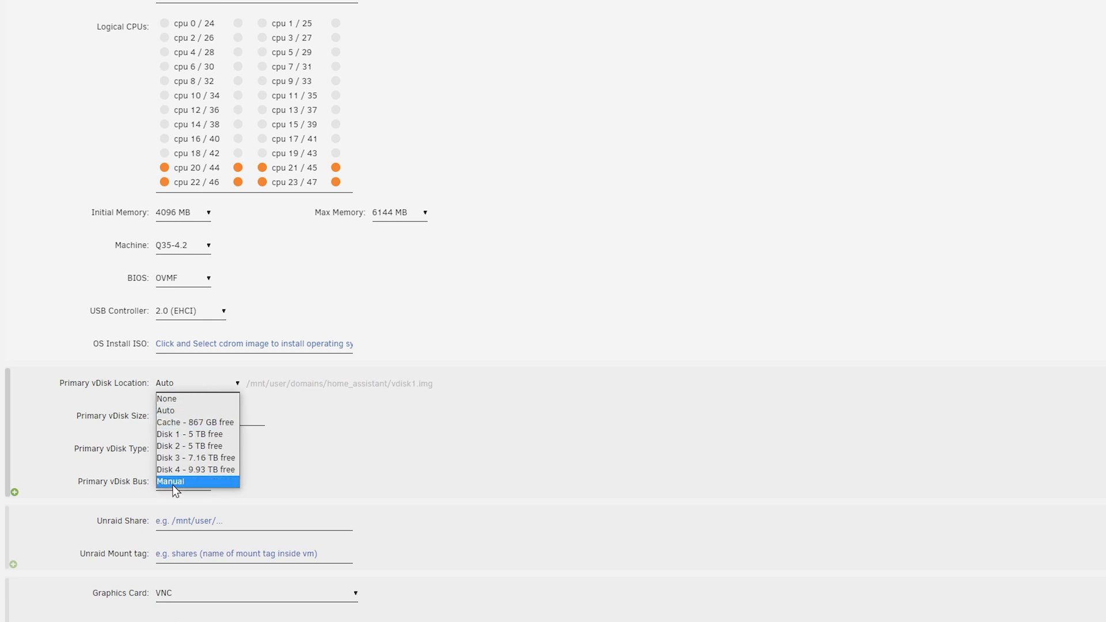
Point the primary vDisk manually at /mnt/user/isos/hoas_ova-7.4.qcow2 and add a second vDisk.
{"action": "left_click", "coordinate": [172, 482]}
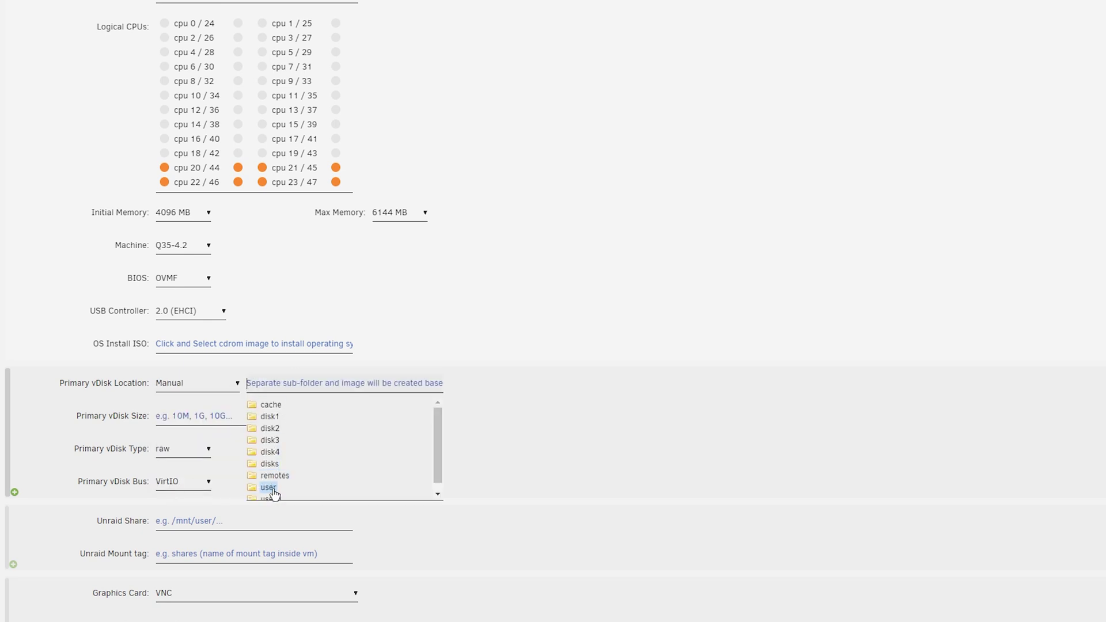
{"action": "left_click", "coordinate": [271, 488]}
{"action": "left_click", "coordinate": [282, 458]}
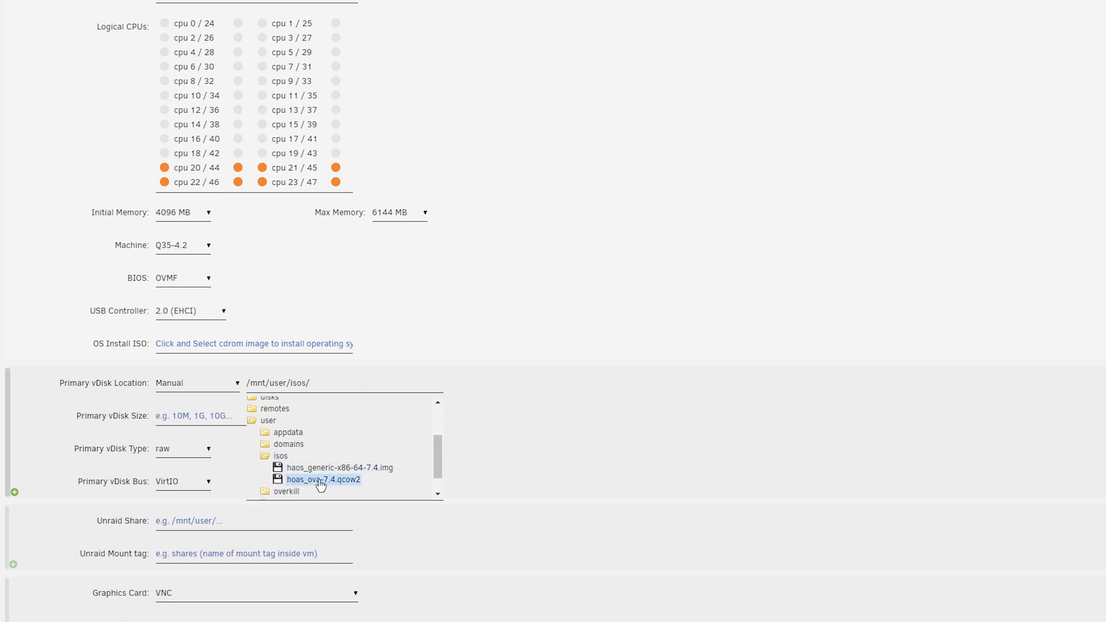
{"action": "left_click", "coordinate": [320, 483]}
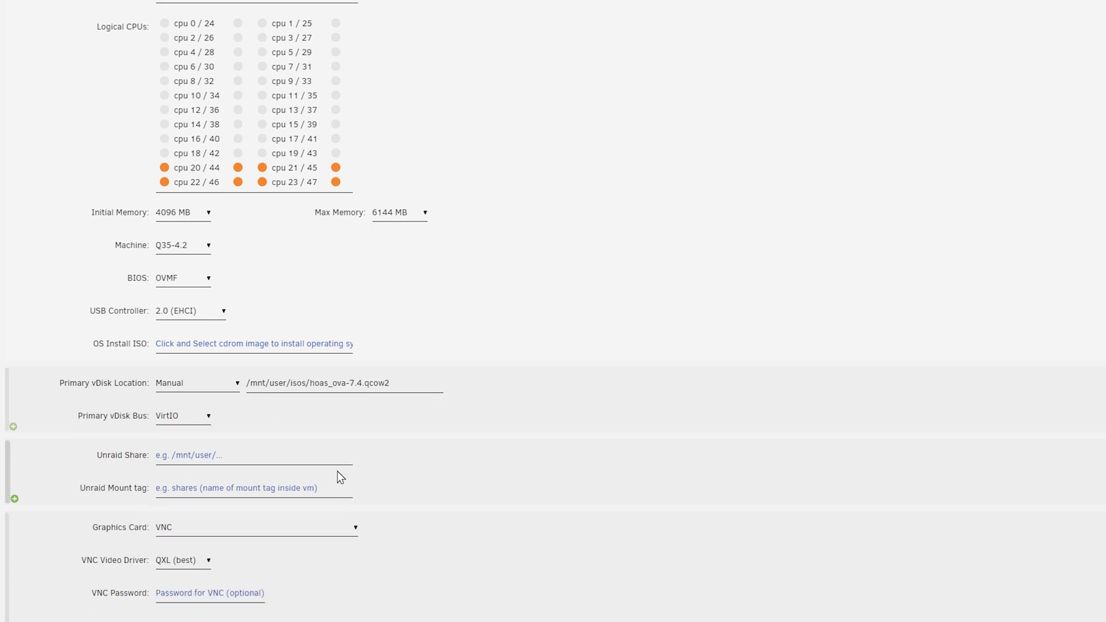
{"action": "left_click", "coordinate": [14, 427]}
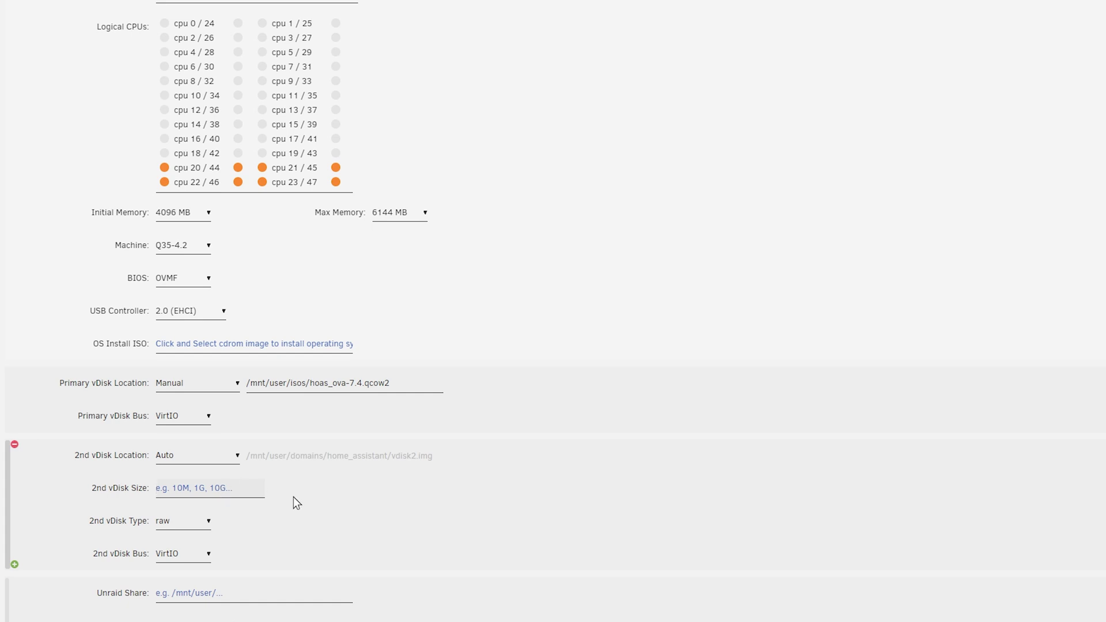
Give the 2nd vDisk a size of 50, keeping raw type and VirtIO bus.
{"action": "type", "text": "50"}
{"action": "left_click", "coordinate": [192, 521]}
{"action": "left_click", "coordinate": [191, 537]}
{"action": "left_click", "coordinate": [193, 553]}
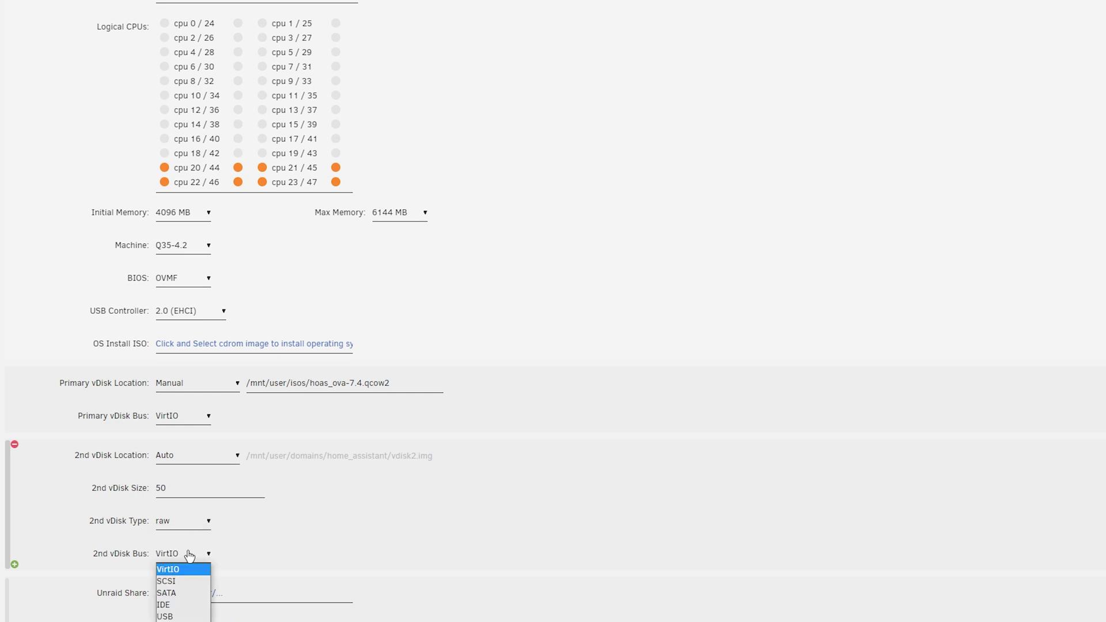
{"action": "left_click", "coordinate": [178, 564]}
{"action": "scroll", "coordinate": [288, 363], "scroll_direction": "down", "scroll_amount": 8}
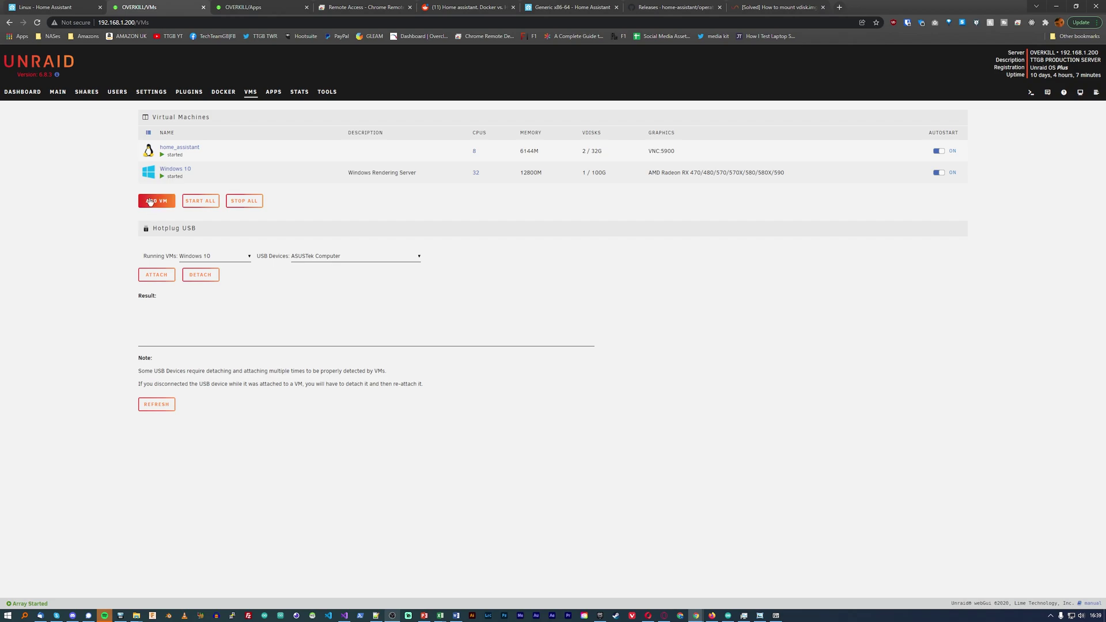
Open the home_assistant VM's VNC remote console and move its window up and left.
{"action": "left_click", "coordinate": [150, 151]}
{"action": "left_click", "coordinate": [159, 168]}
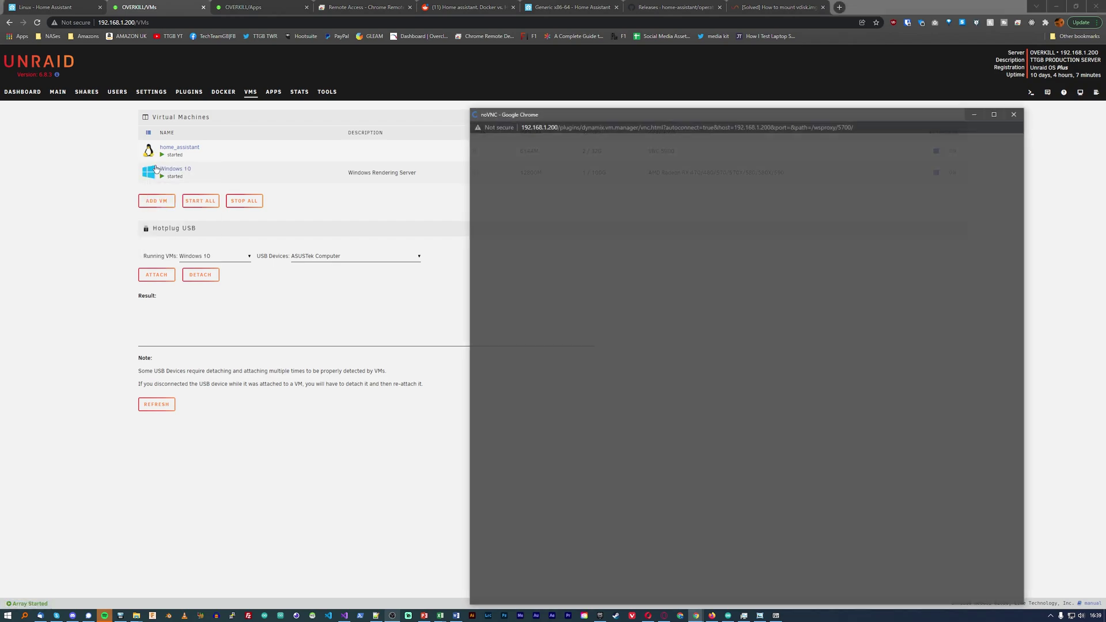
{"action": "left_click_drag", "start_coordinate": [617, 114], "coordinate": [508, 70]}
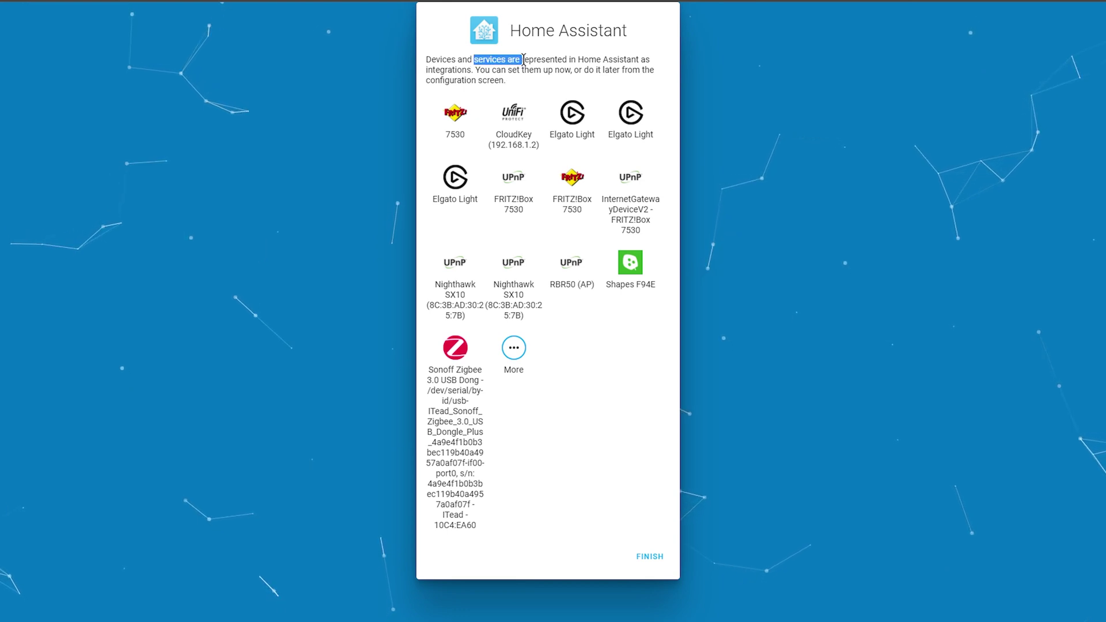
Set up the Sonoff Zigbee dongle, creating a new 'Office' area for the coordinator.
{"action": "left_click_drag", "start_coordinate": [540, 60], "coordinate": [581, 78]}
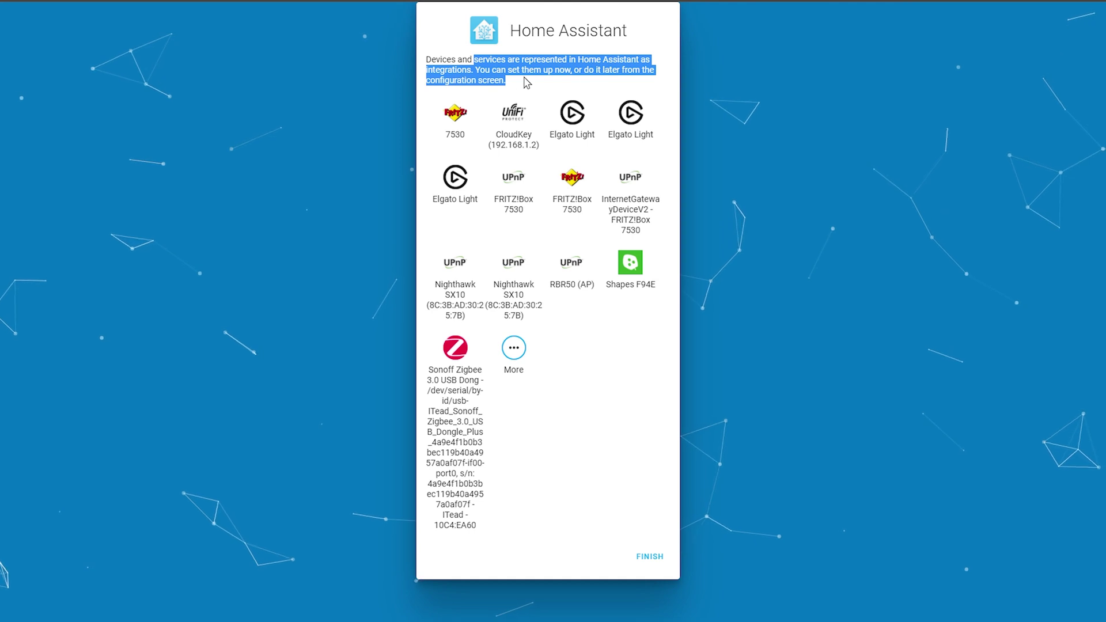
{"action": "left_click", "coordinate": [459, 349]}
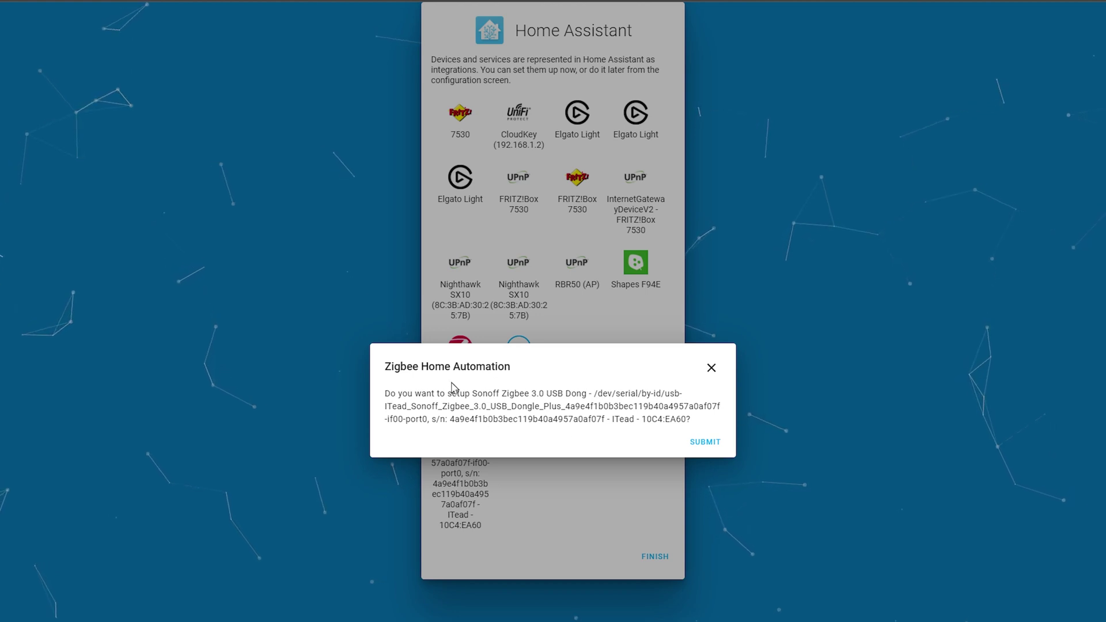
{"action": "left_click", "coordinate": [705, 442]}
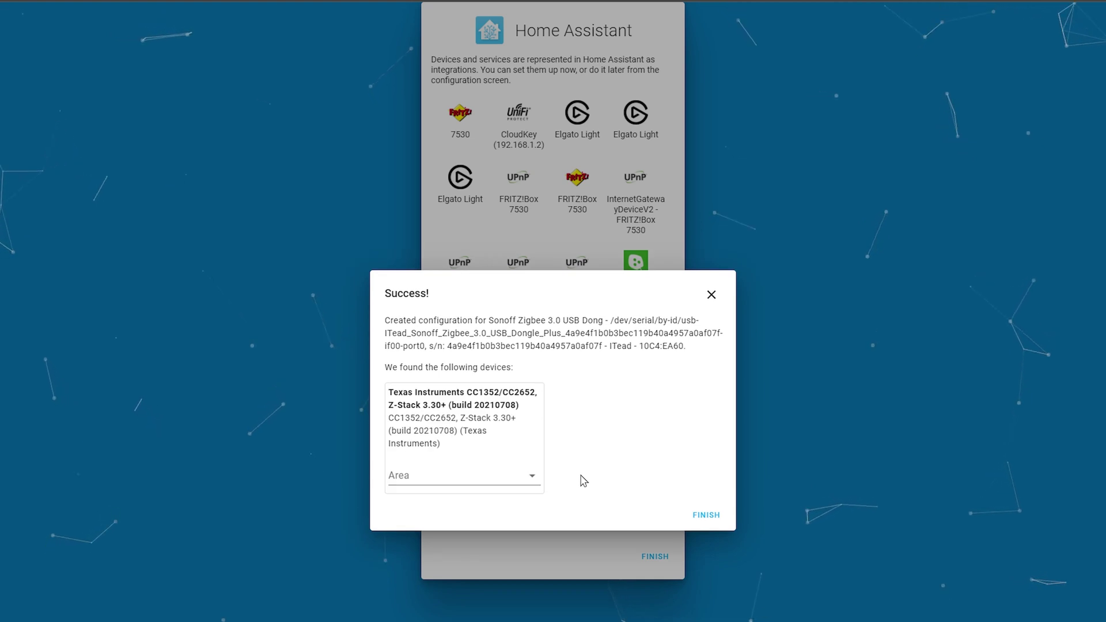
{"action": "left_click", "coordinate": [489, 474]}
{"action": "left_click", "coordinate": [437, 572]}
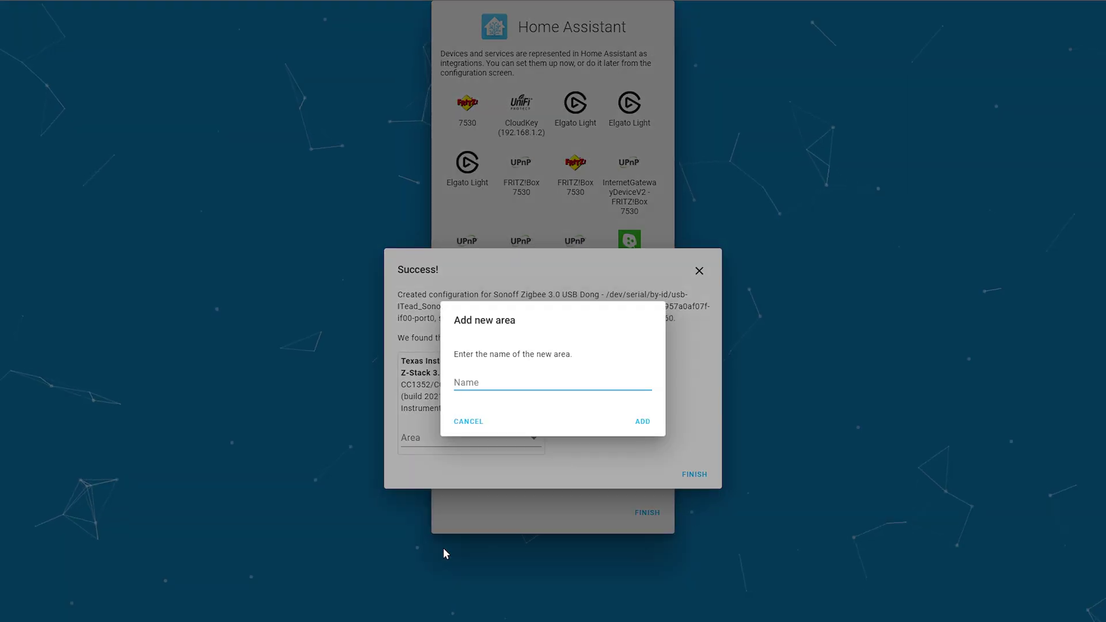
{"action": "type", "text": "Office"}
{"action": "key", "text": "Return"}
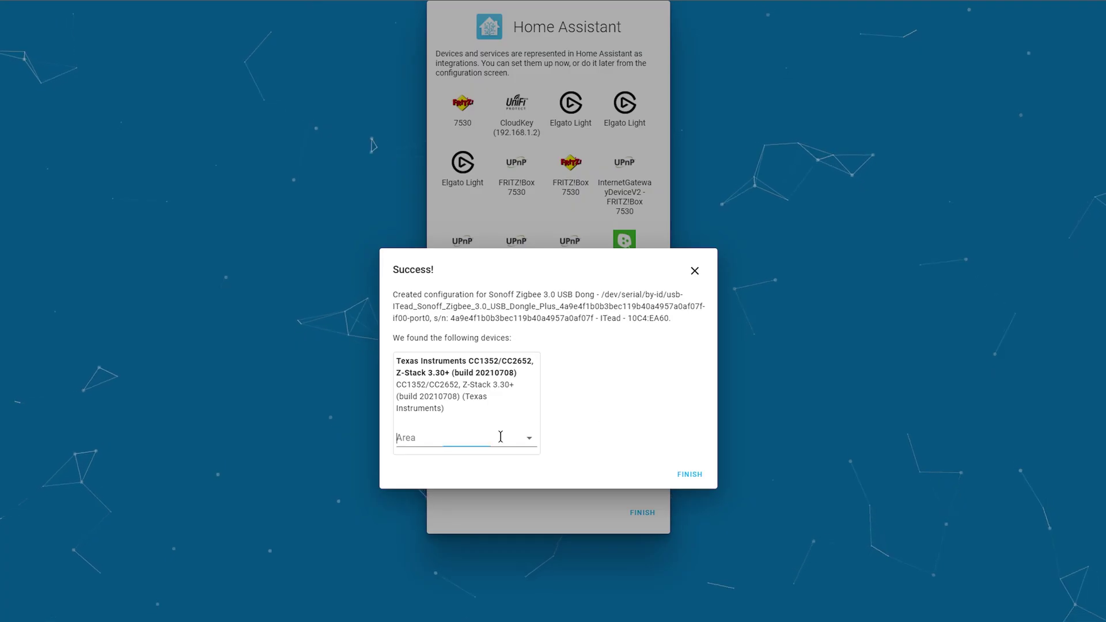
Assign the Zigbee dongle and the linked Nanoleaf to Office and finish both setups.
{"action": "left_click", "coordinate": [500, 437]}
{"action": "left_click", "coordinate": [462, 574]}
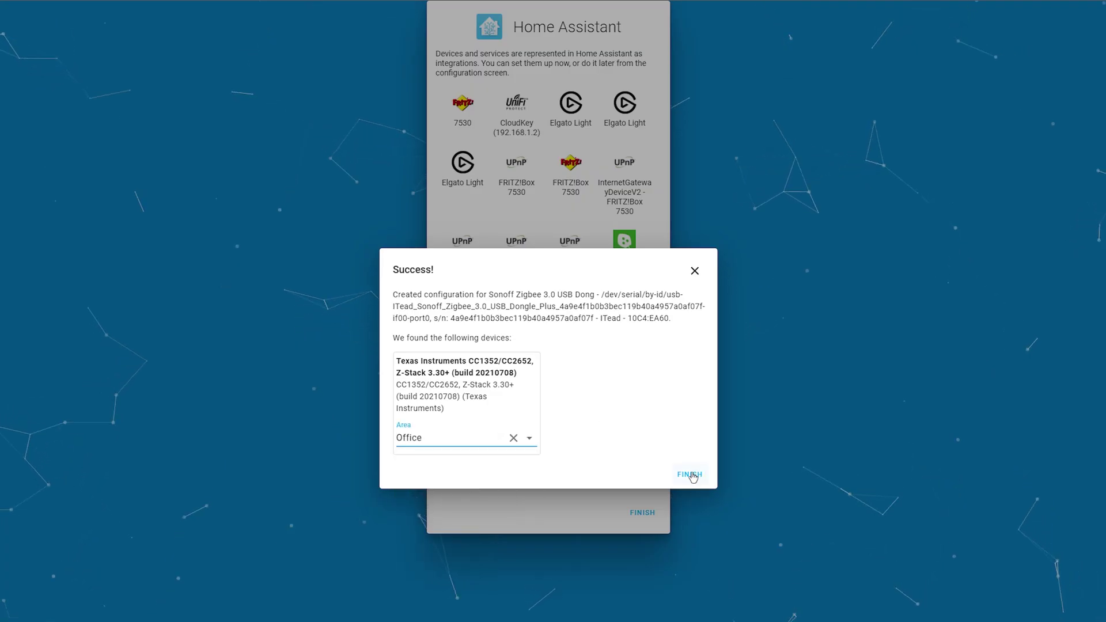
{"action": "left_click", "coordinate": [690, 474]}
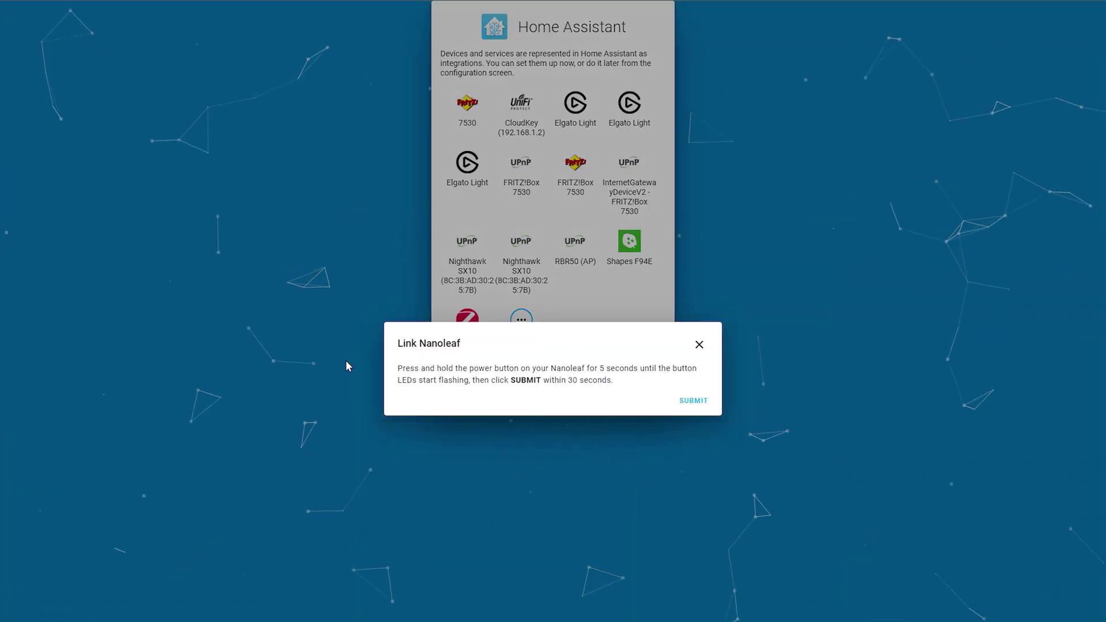
{"action": "left_click", "coordinate": [694, 400]}
{"action": "left_click", "coordinate": [582, 410]}
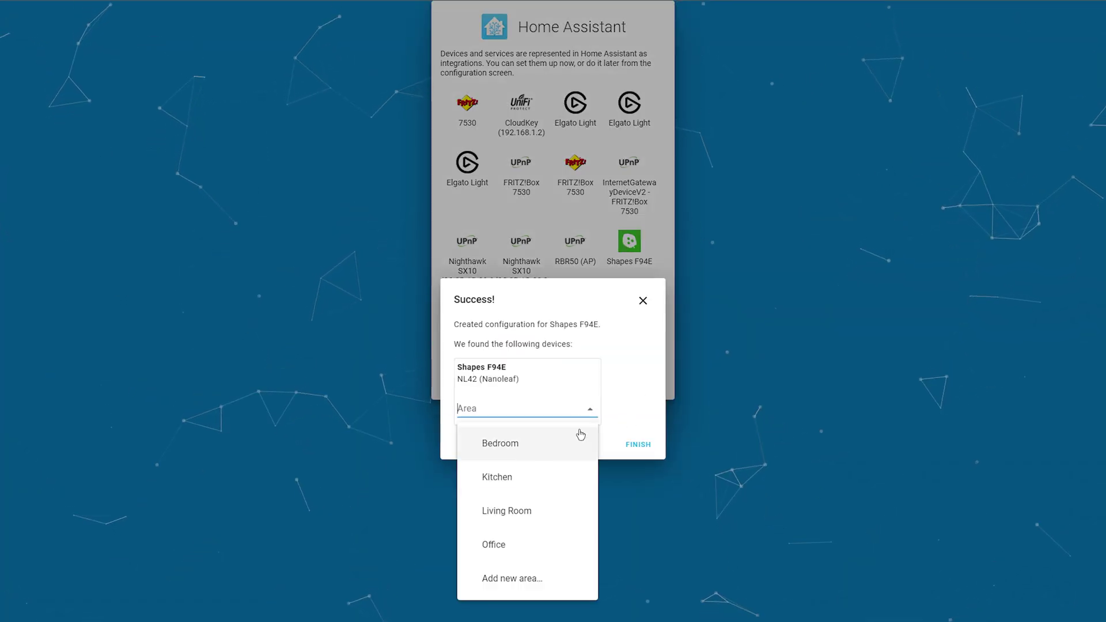
{"action": "left_click", "coordinate": [586, 411]}
{"action": "left_click", "coordinate": [482, 544]}
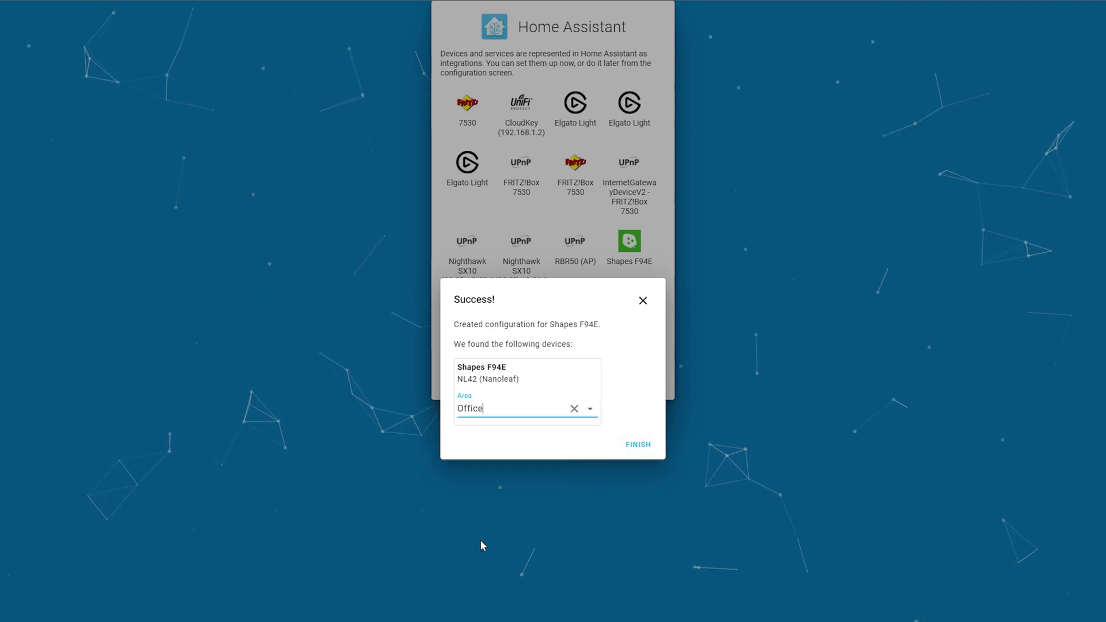
{"action": "left_click", "coordinate": [638, 444]}
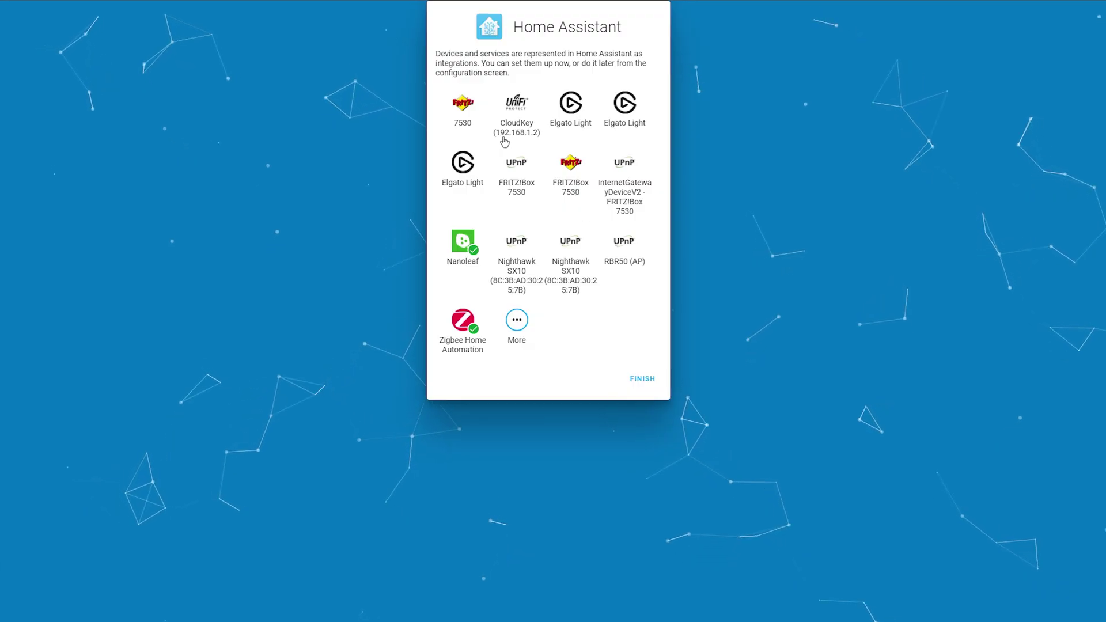
Cancel the UniFi Protect setup and start a new 'Studio' area for the Elgato Key Light.
{"action": "left_click", "coordinate": [517, 104]}
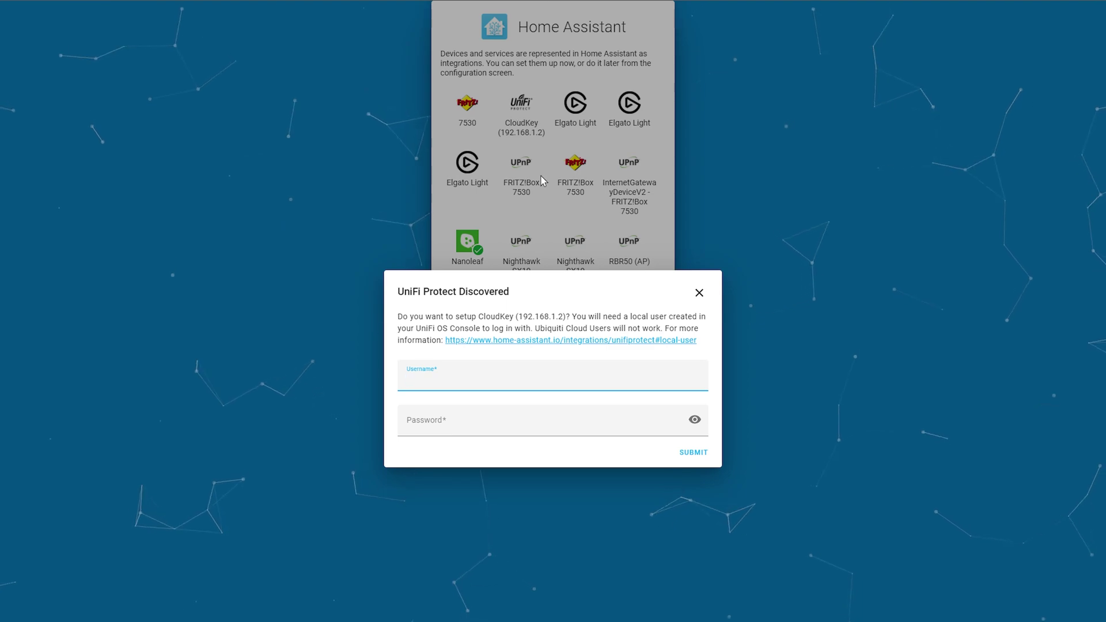
{"action": "left_click", "coordinate": [700, 295]}
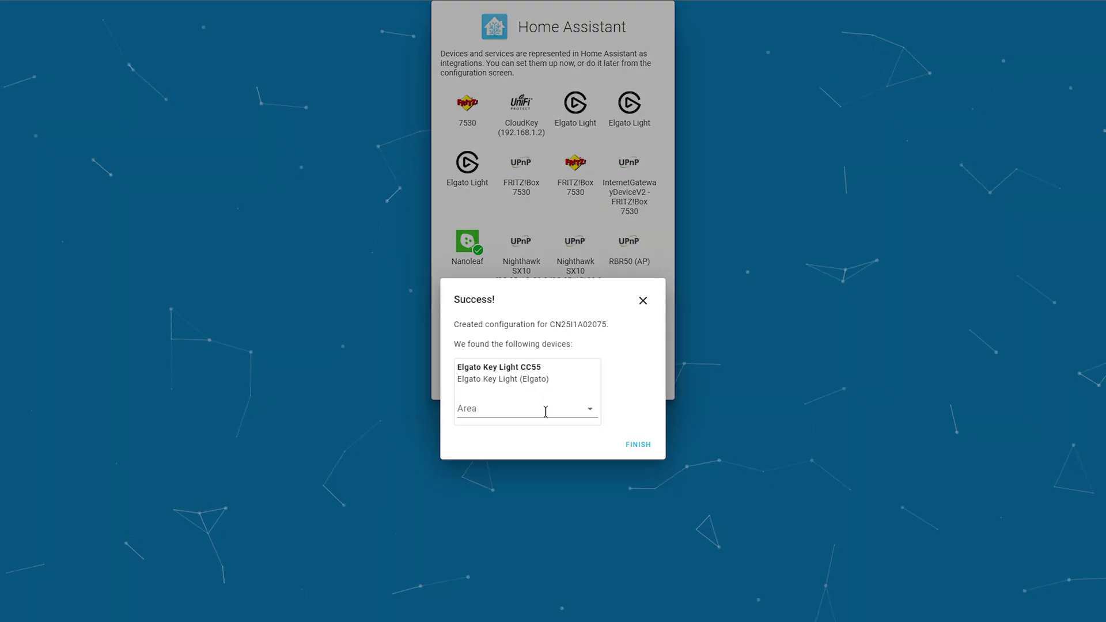
{"action": "left_click", "coordinate": [496, 408]}
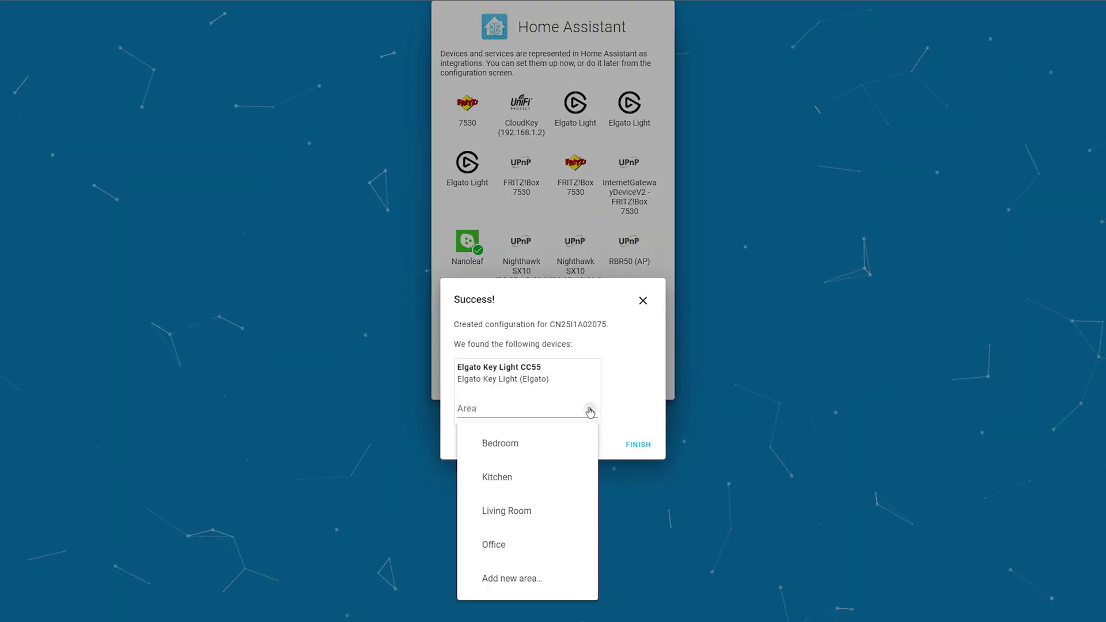
{"action": "left_click", "coordinate": [523, 575]}
{"action": "type", "text": "Studio"}
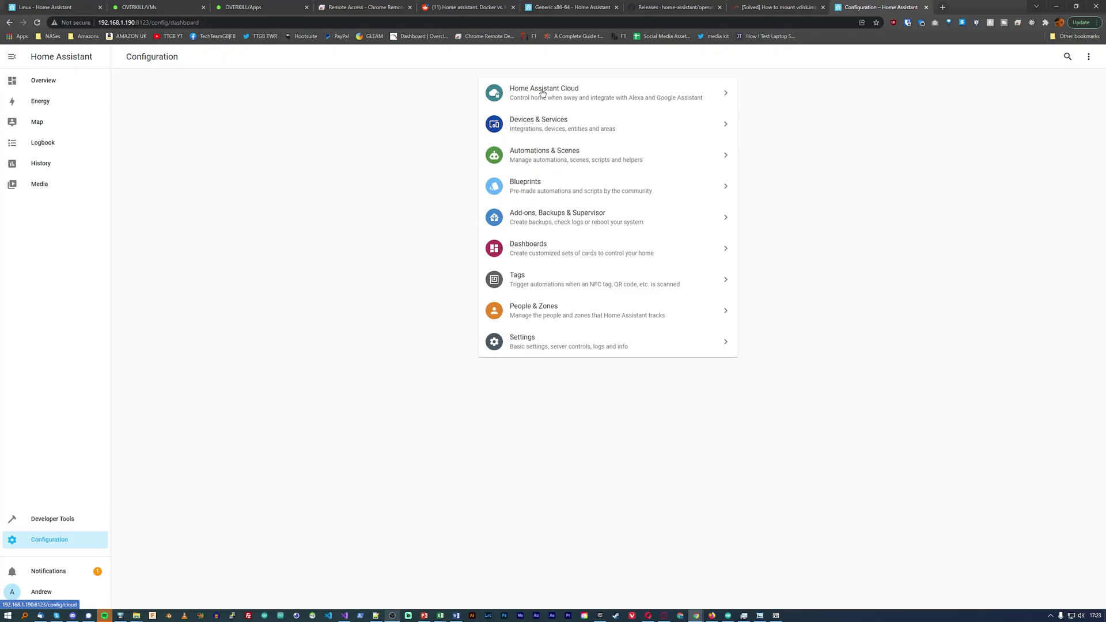
From Devices & Services, open the Zigbee network configuration and search for new devices.
{"action": "left_click", "coordinate": [520, 124]}
{"action": "left_click", "coordinate": [627, 236]}
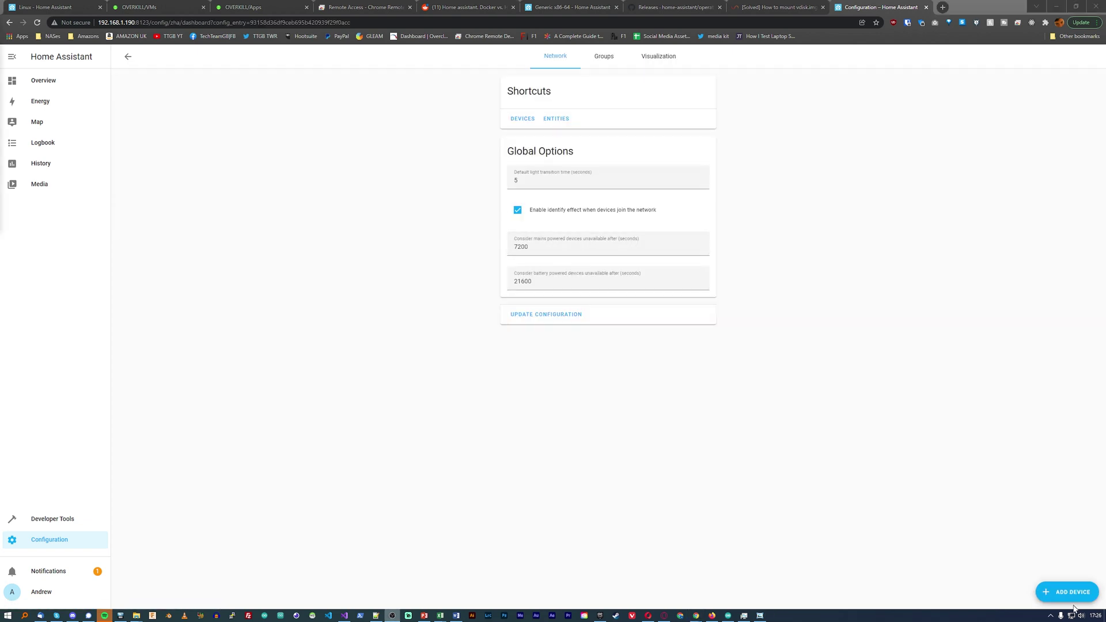
{"action": "left_click", "coordinate": [1073, 593]}
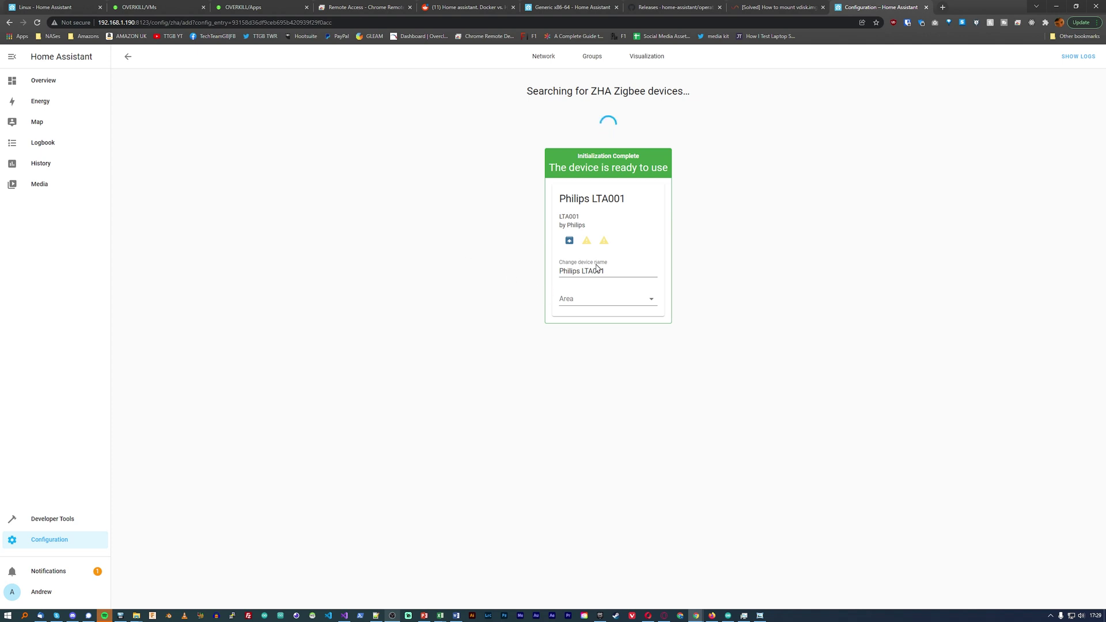
Place the newly found bulb in the Living Room area and return to the ZHA dashboard.
{"action": "left_click", "coordinate": [587, 298]}
{"action": "left_click", "coordinate": [578, 376]}
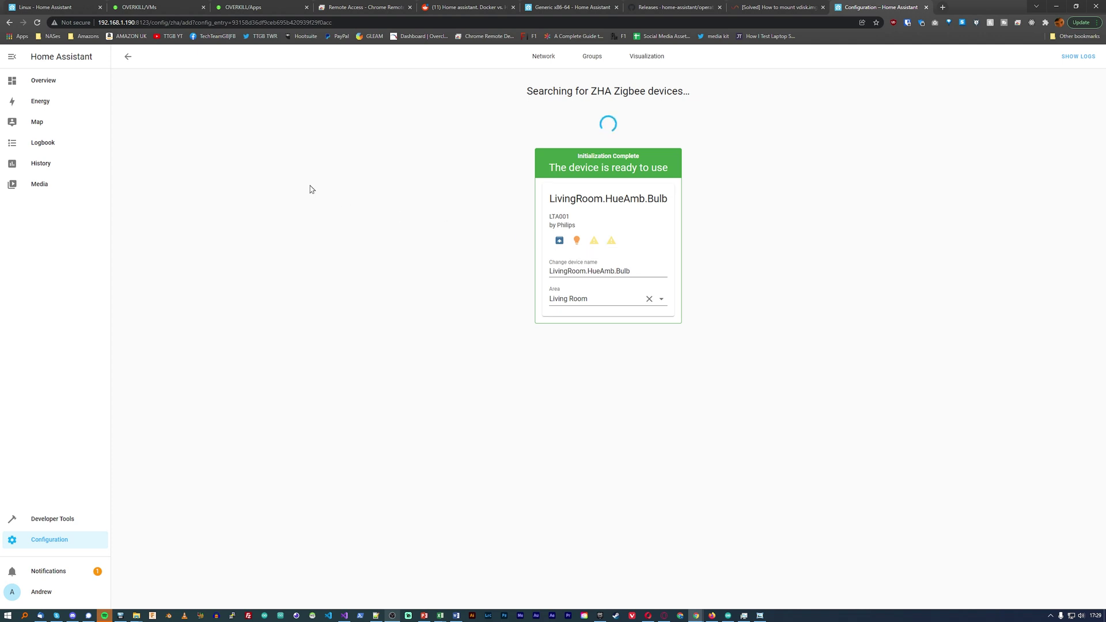
{"action": "key", "text": "alt+Left"}
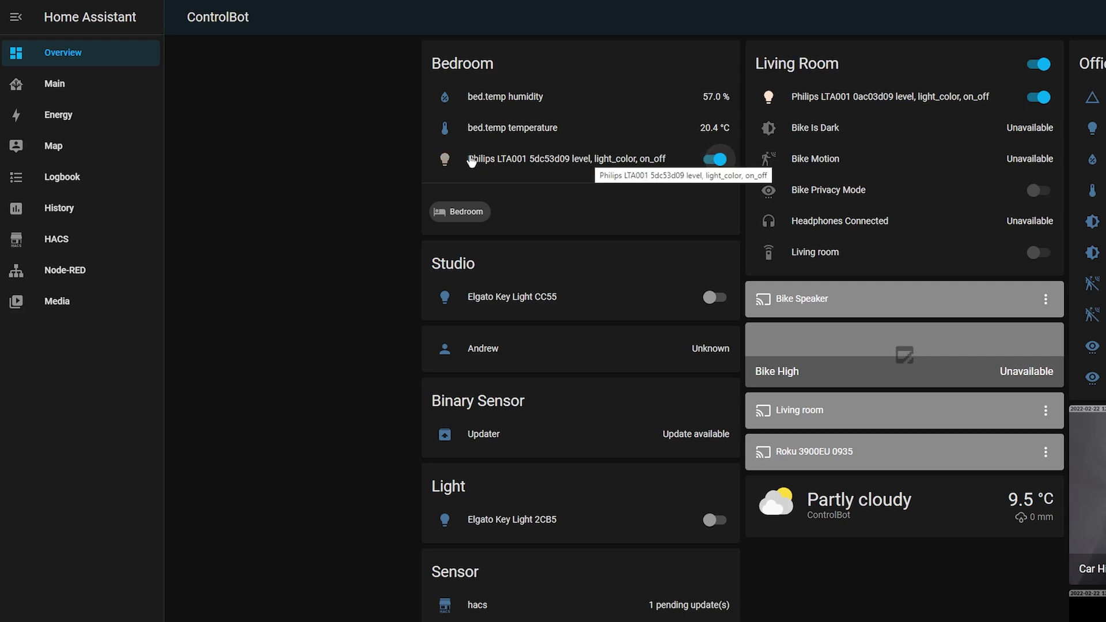
Open the Bedroom Philips LTA001 bulb's more-info light controls.
{"action": "left_click", "coordinate": [552, 164]}
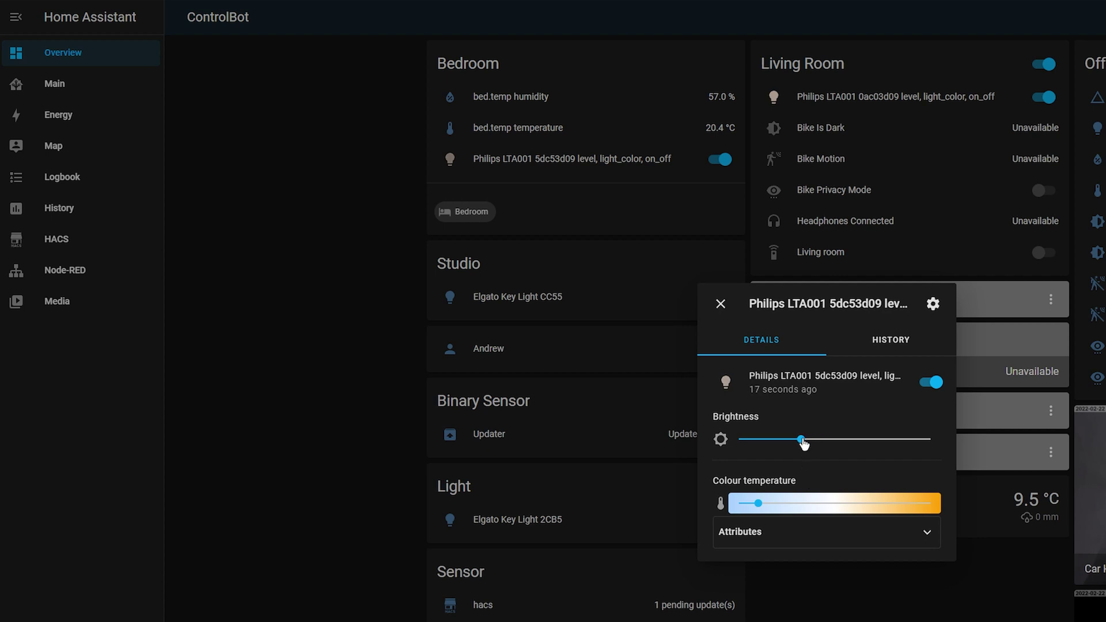
Raise the Bedroom bulb to full brightness and set its colour temperature to 215.
{"action": "left_click_drag", "start_coordinate": [802, 439], "coordinate": [947, 437]}
{"action": "left_click_drag", "start_coordinate": [759, 504], "coordinate": [899, 506]}
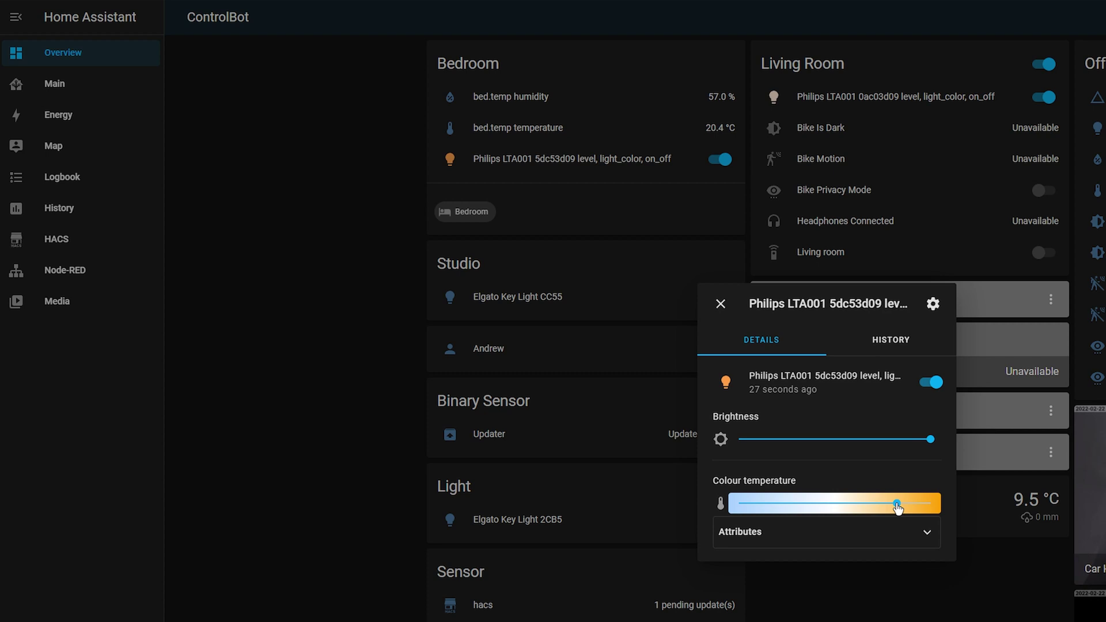
{"action": "left_click_drag", "start_coordinate": [897, 505], "coordinate": [779, 507]}
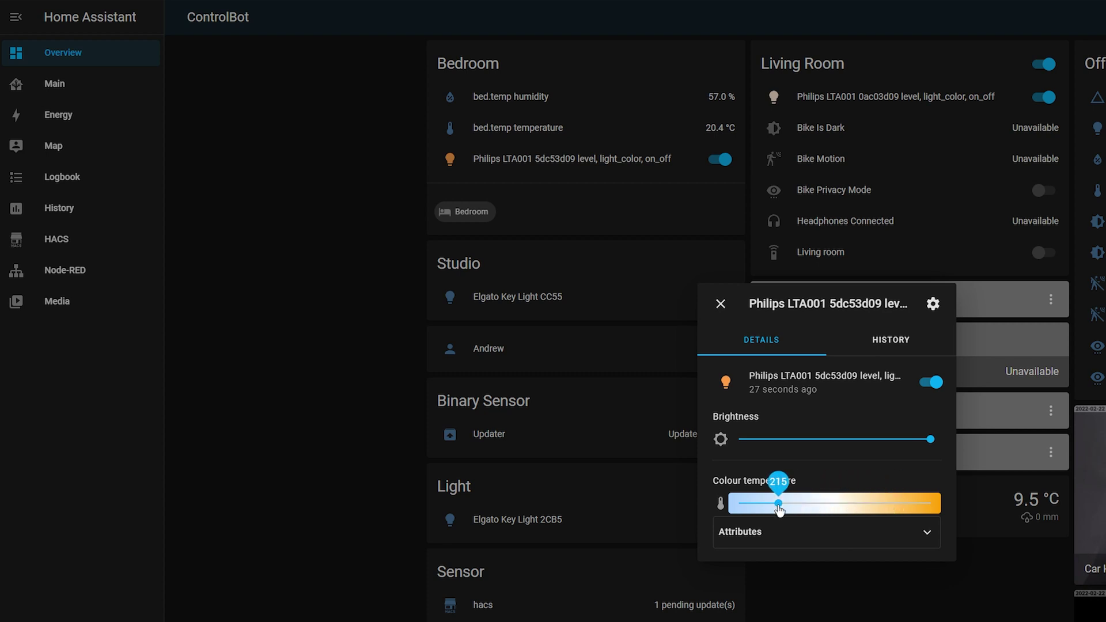